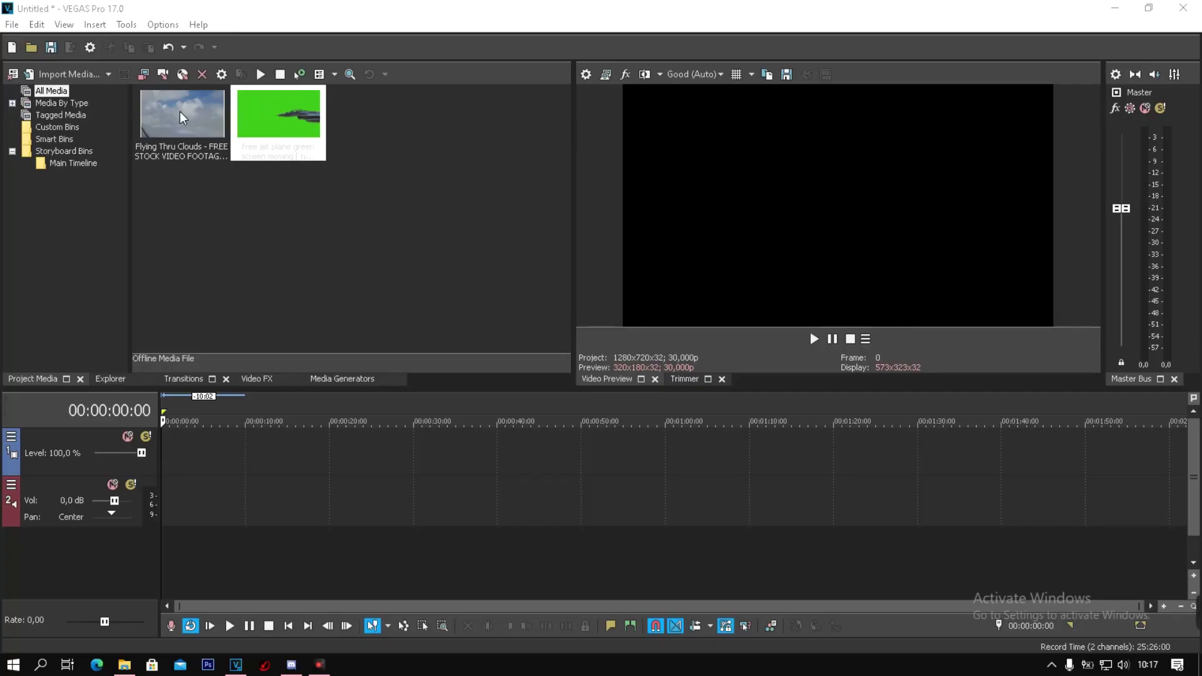
Place the Flying Thru Clouds clip on the timeline as video and audio tracks
drag(179, 111, 168, 457)
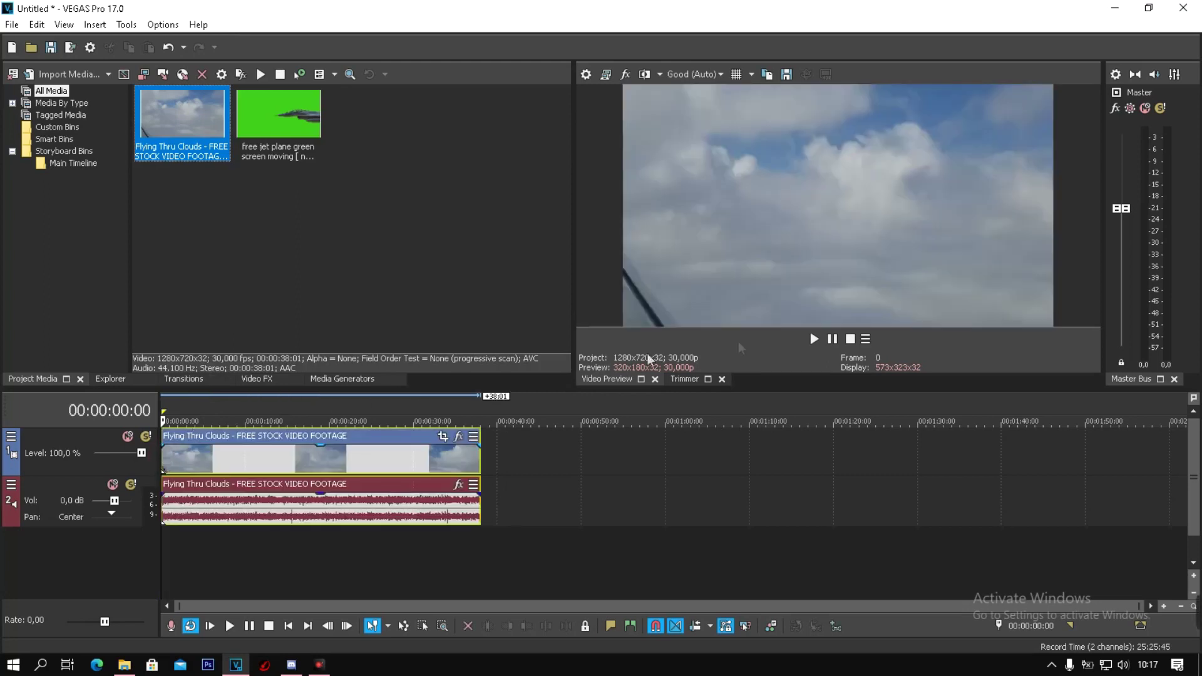
Preview the clouds footage, then drop the green-screen jet clip at the timeline start above it
click(814, 339)
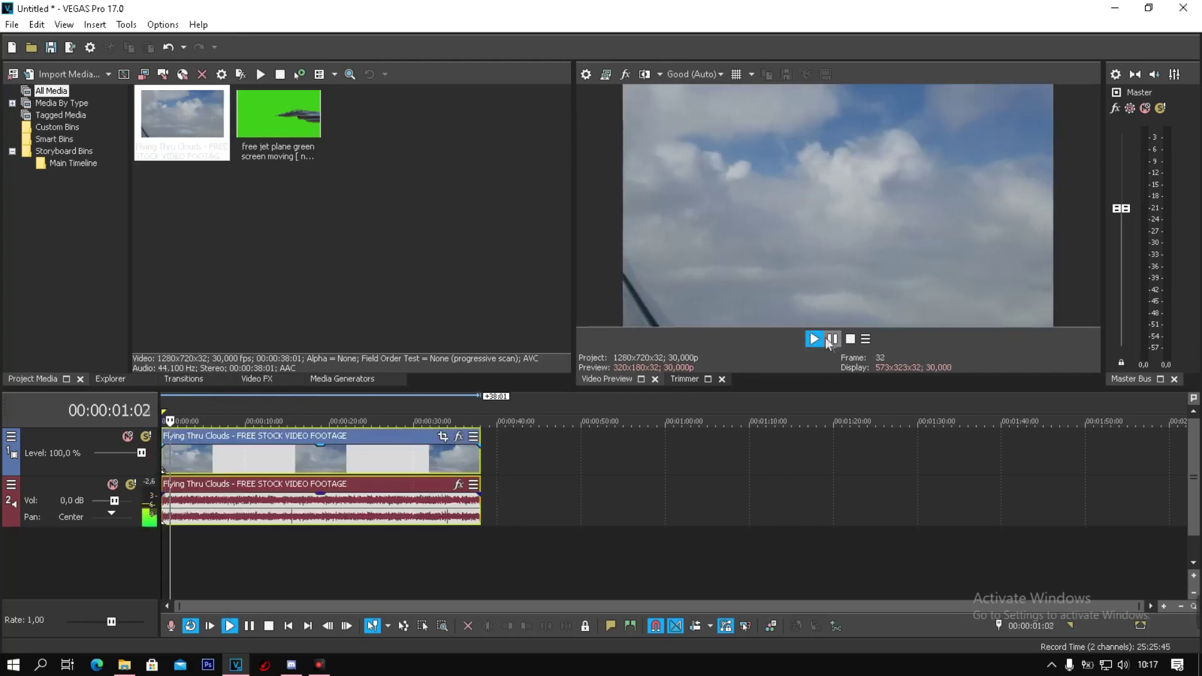
key(space)
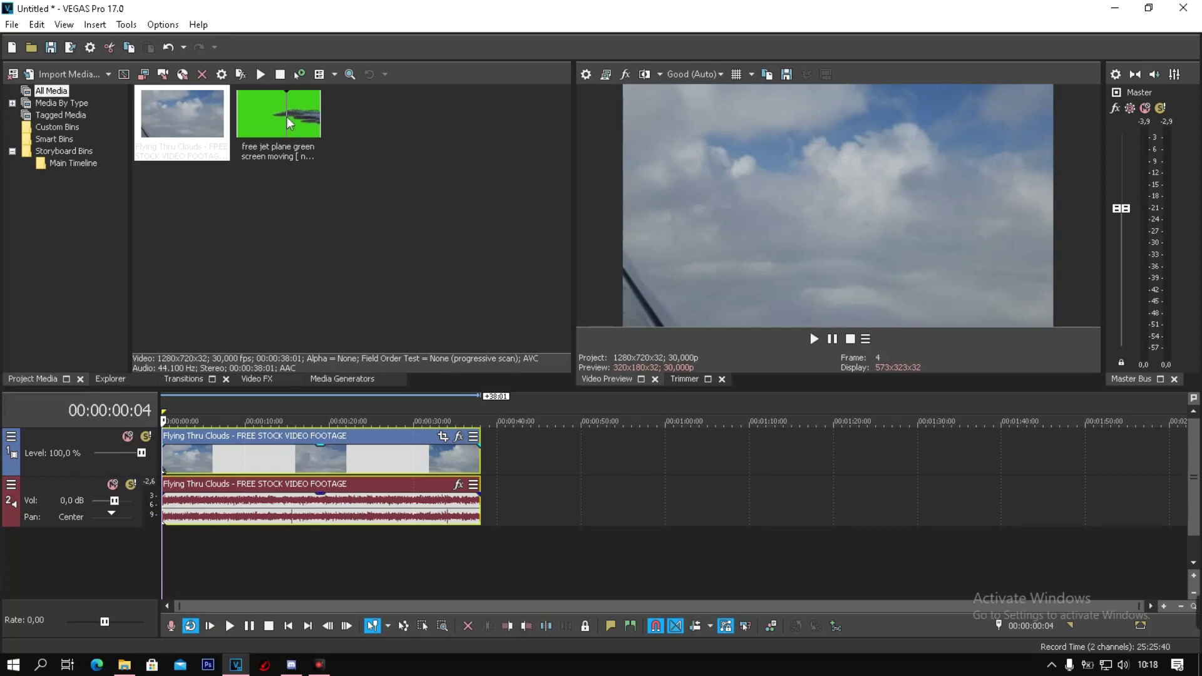
mouse_move(284, 117)
mouse_down()
mouse_move(263, 197)
mouse_move(167, 419)
mouse_up()
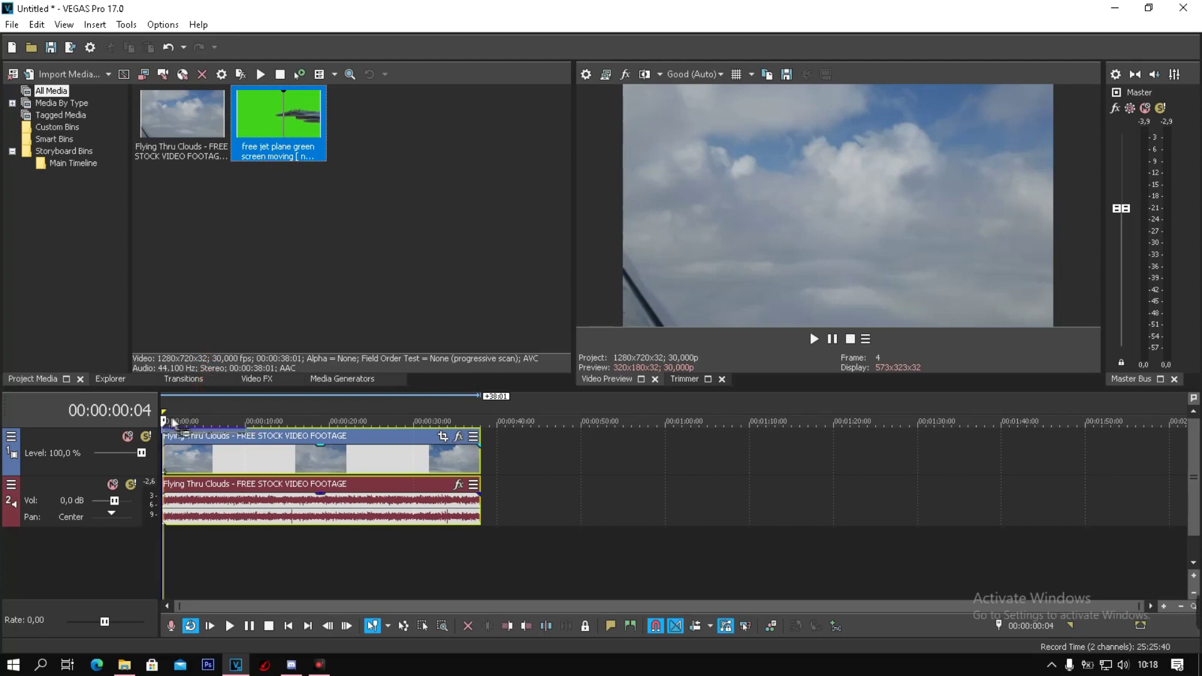
drag(166, 418, 166, 418)
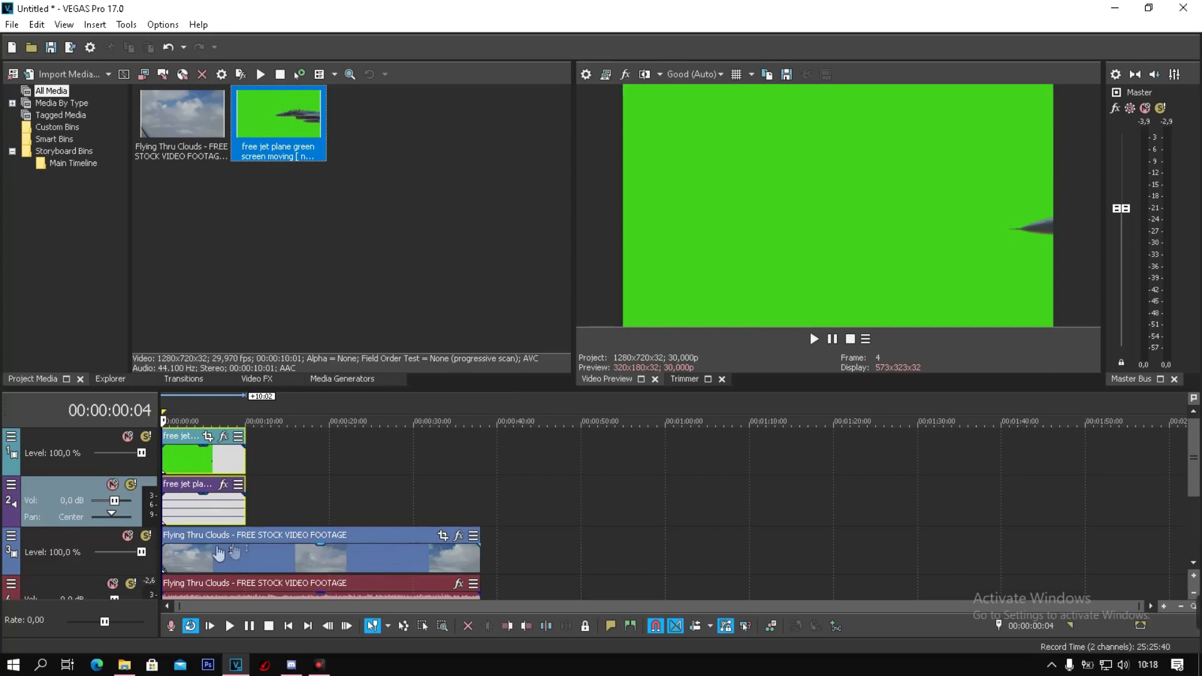
Preview the jet clip, playing it from near its start
click(200, 407)
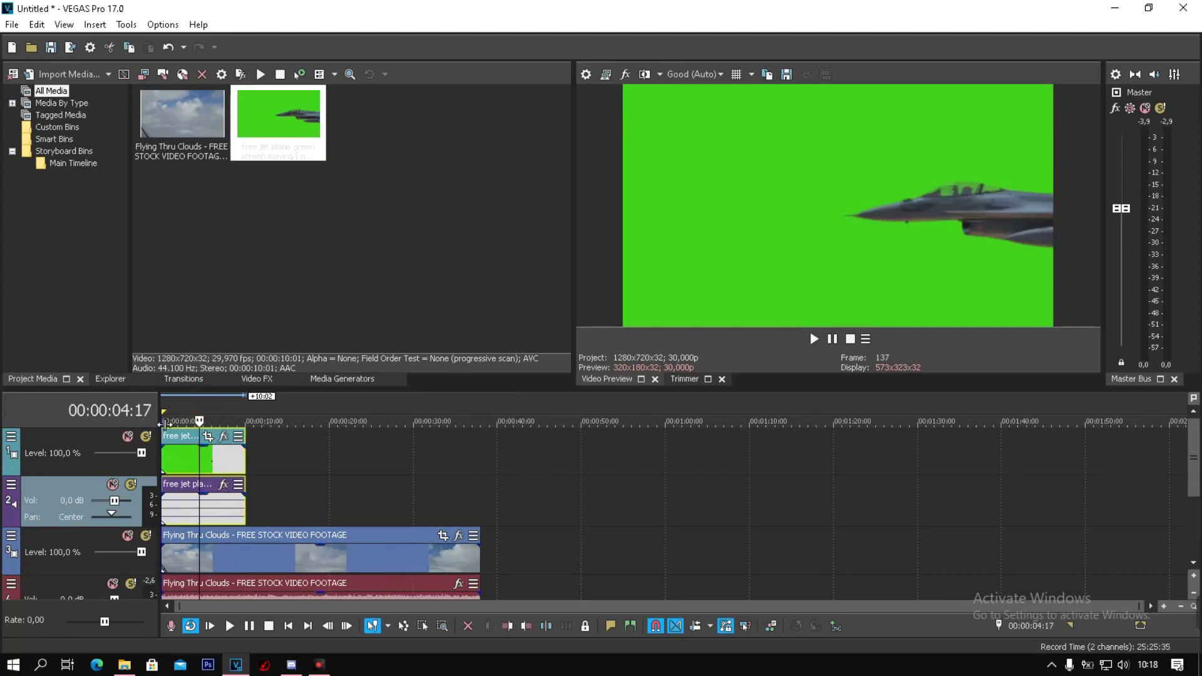
click(167, 404)
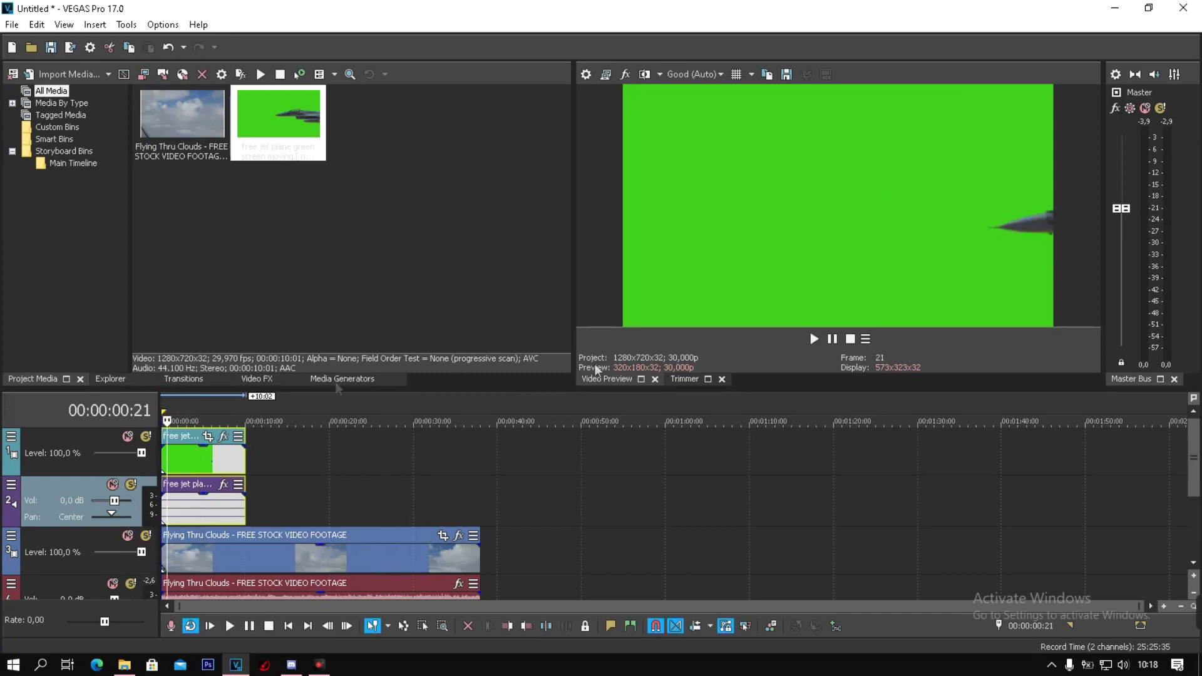
click(814, 339)
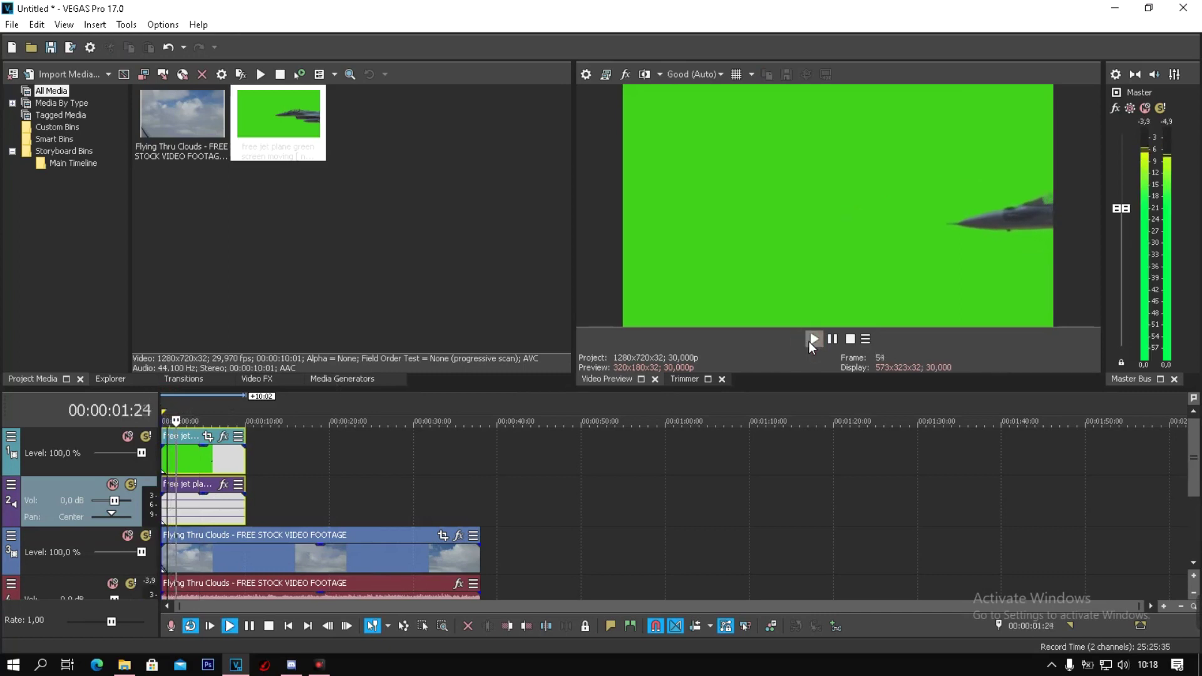
click(832, 339)
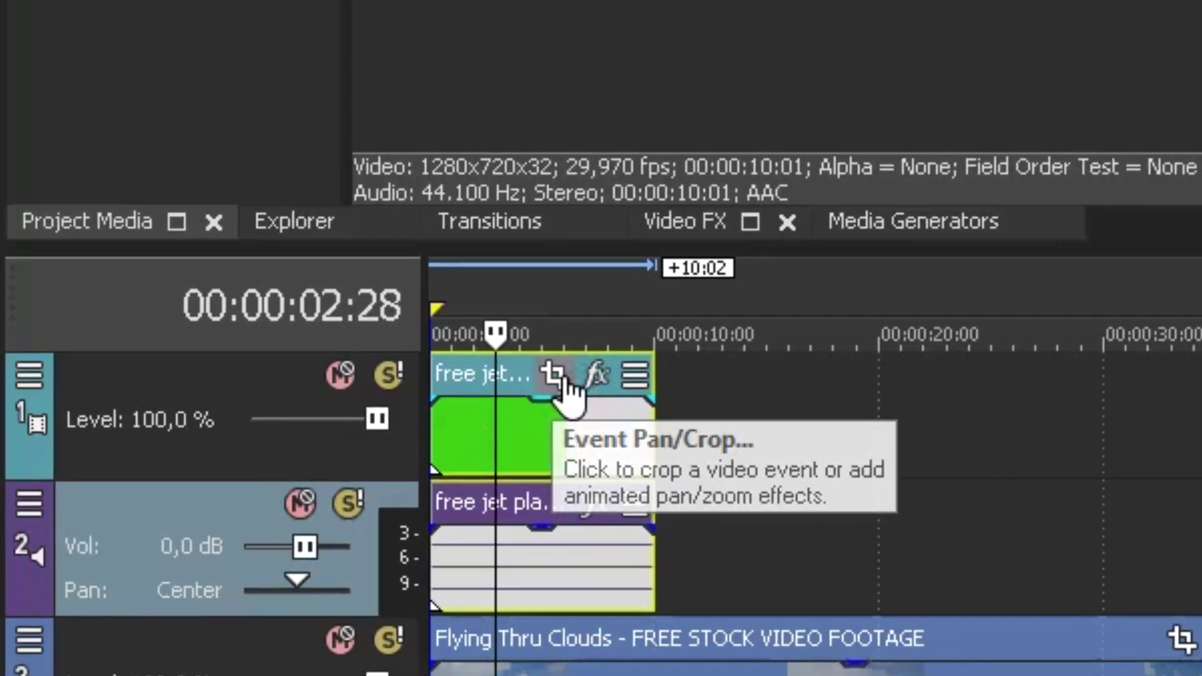
Flip the jet clip horizontally in Pan/Crop with Size About Center, giving width -1280
click(419, 399)
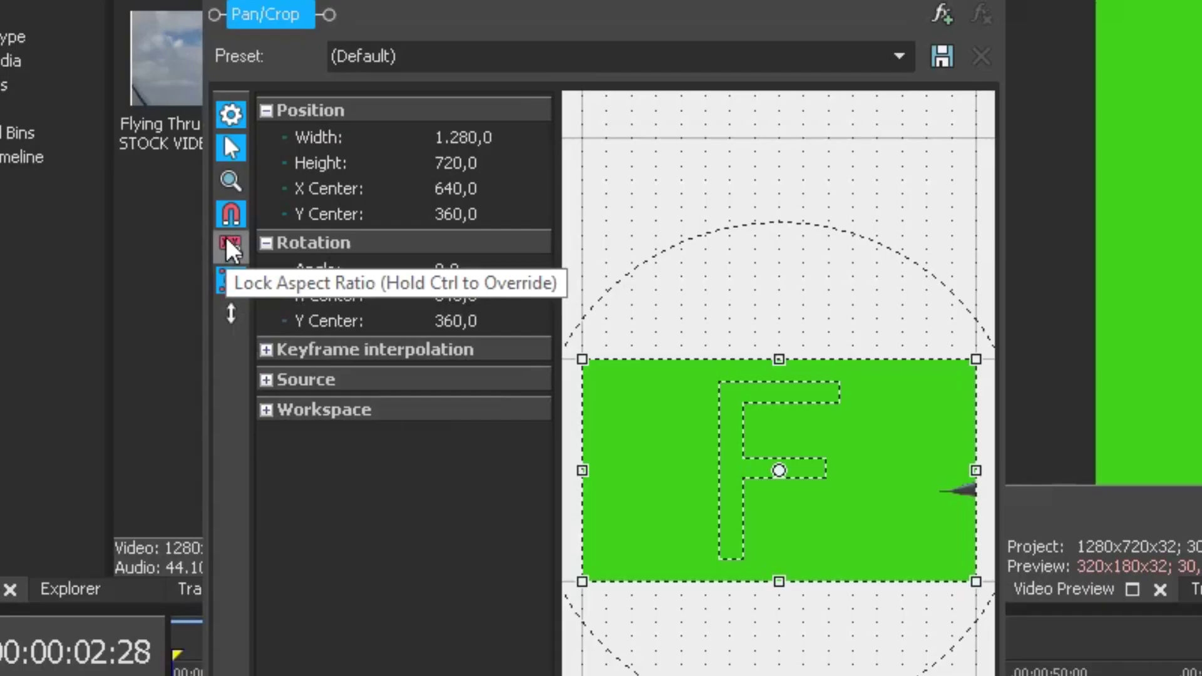
click(229, 284)
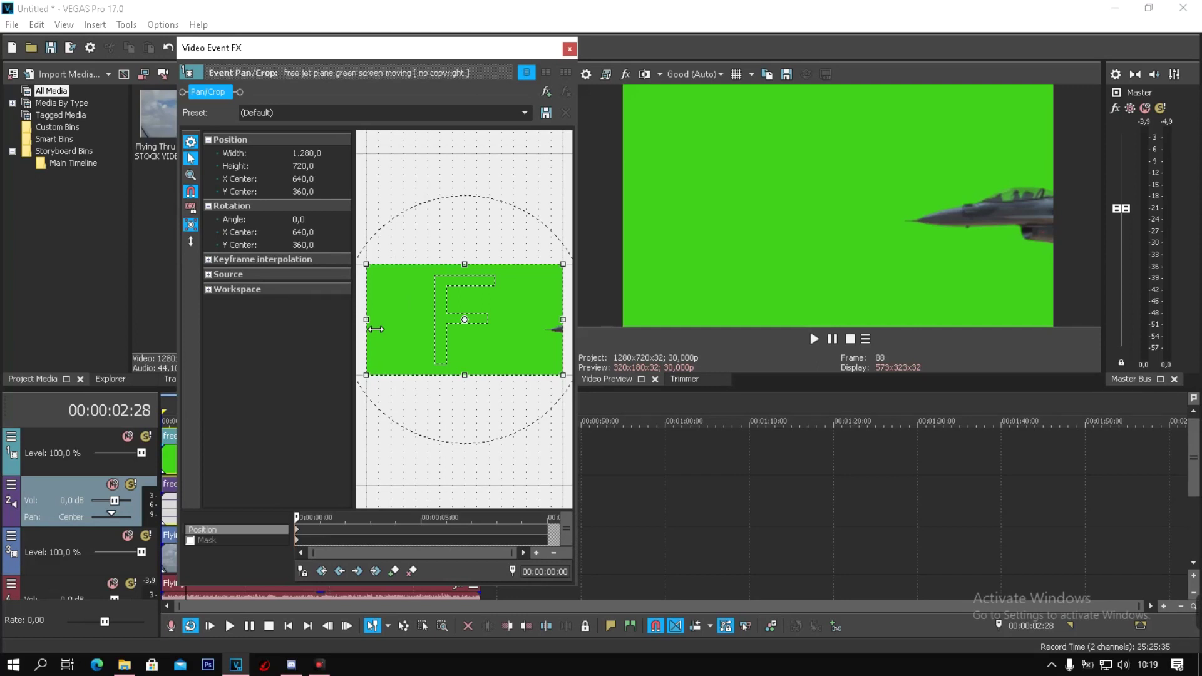
drag(376, 329, 566, 326)
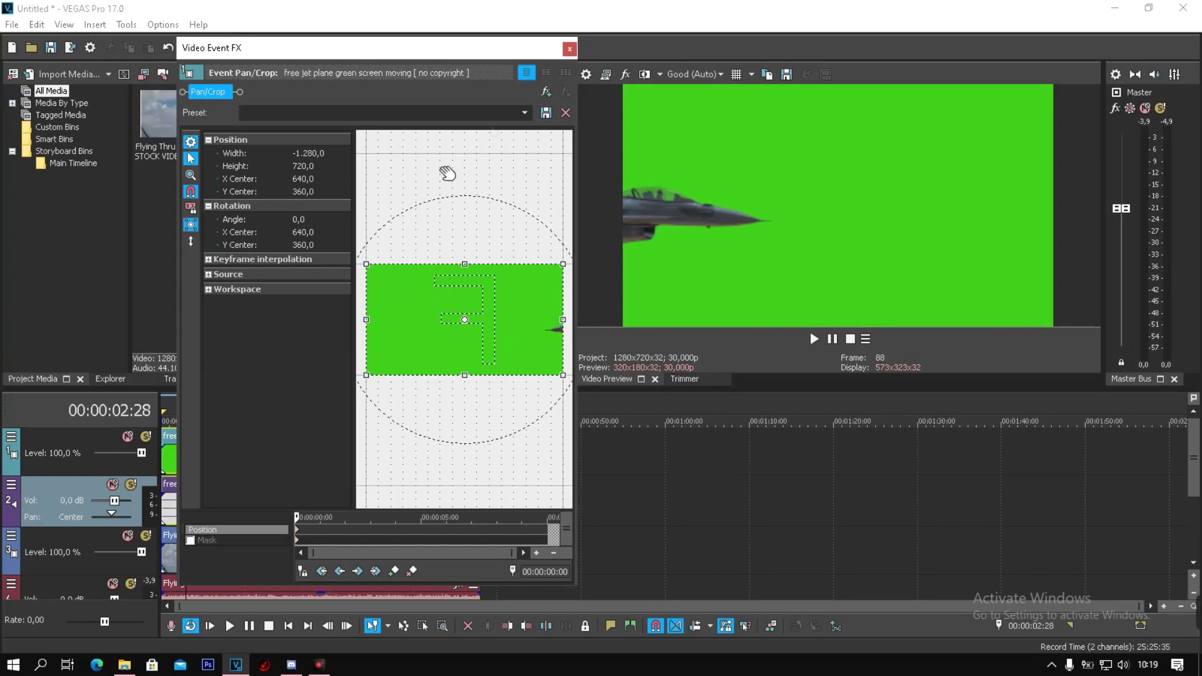
click(569, 50)
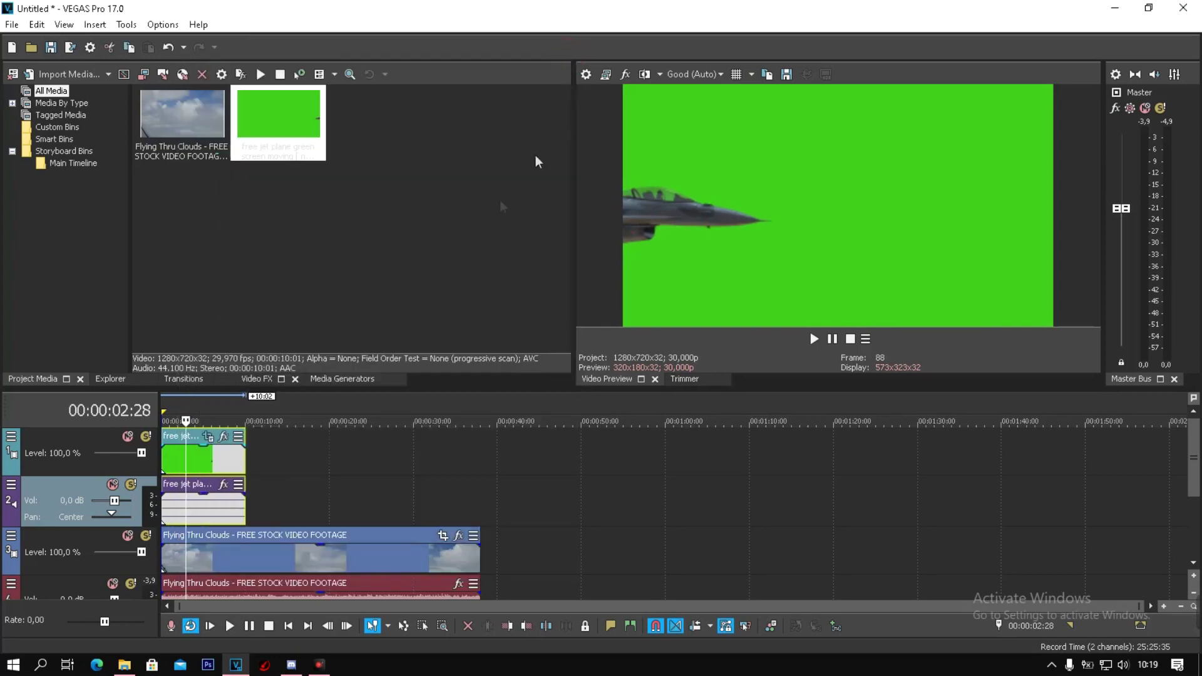
Scrub the flipped jet clip around 3 to 8 seconds in to check it
click(213, 499)
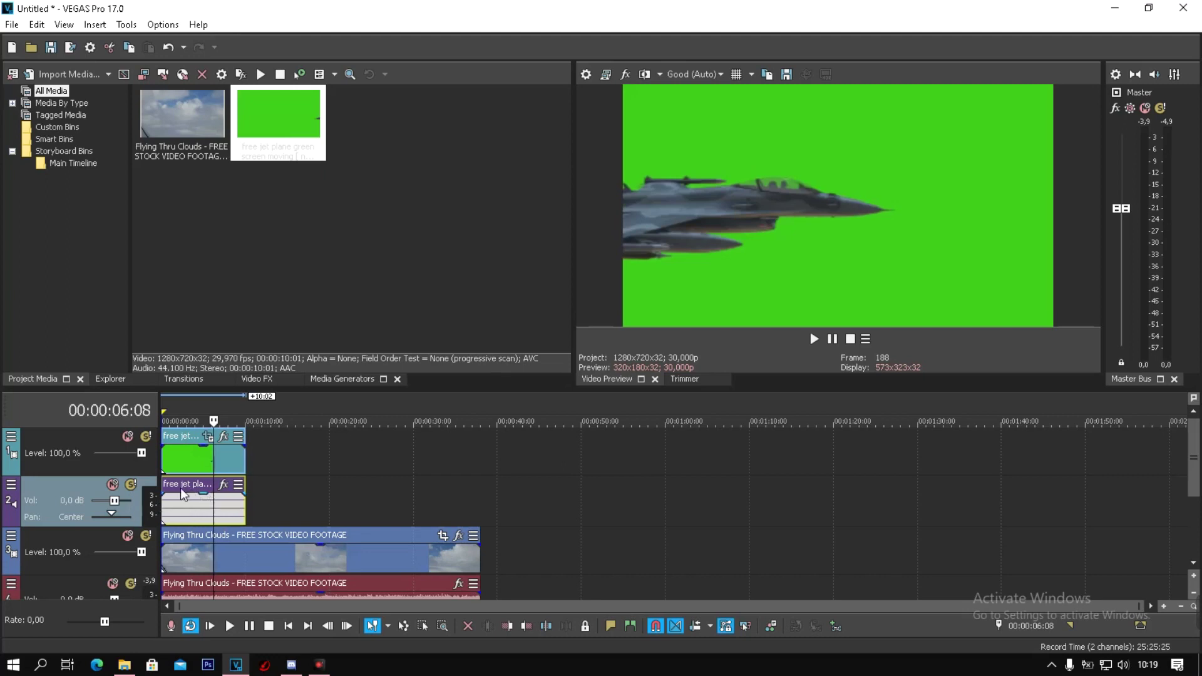
click(188, 505)
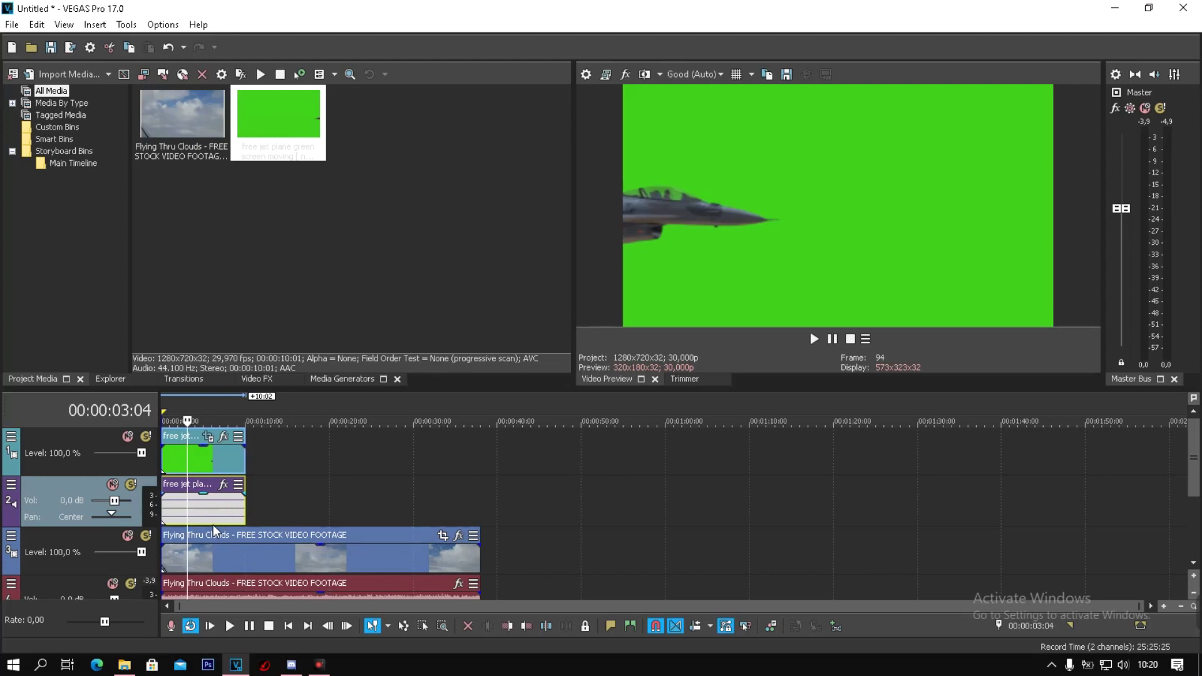
click(230, 505)
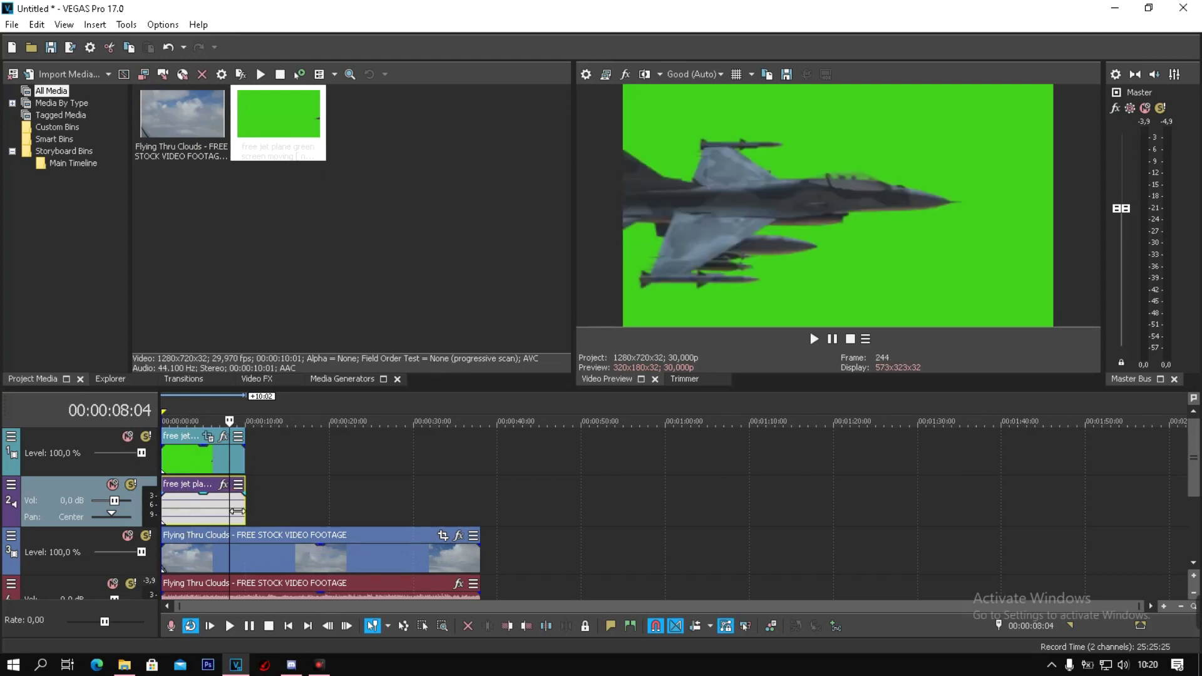
Delete the jet clip's audio event and remove its empty audio track
key(Delete)
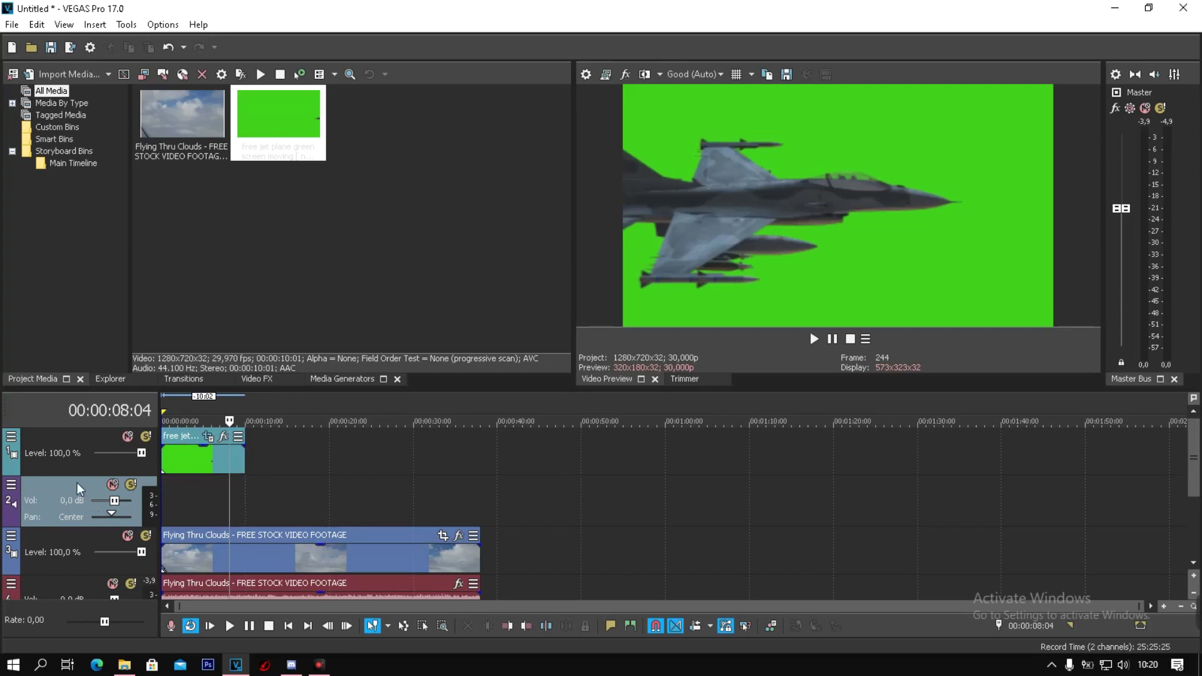
right_click(77, 482)
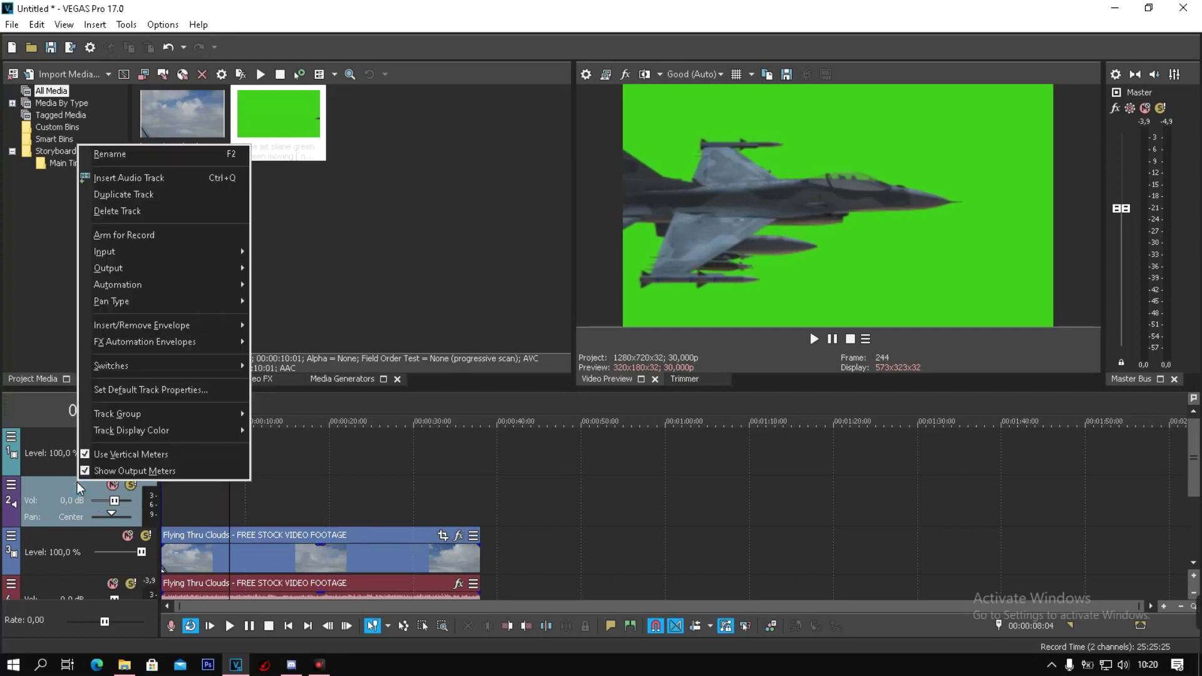
click(146, 211)
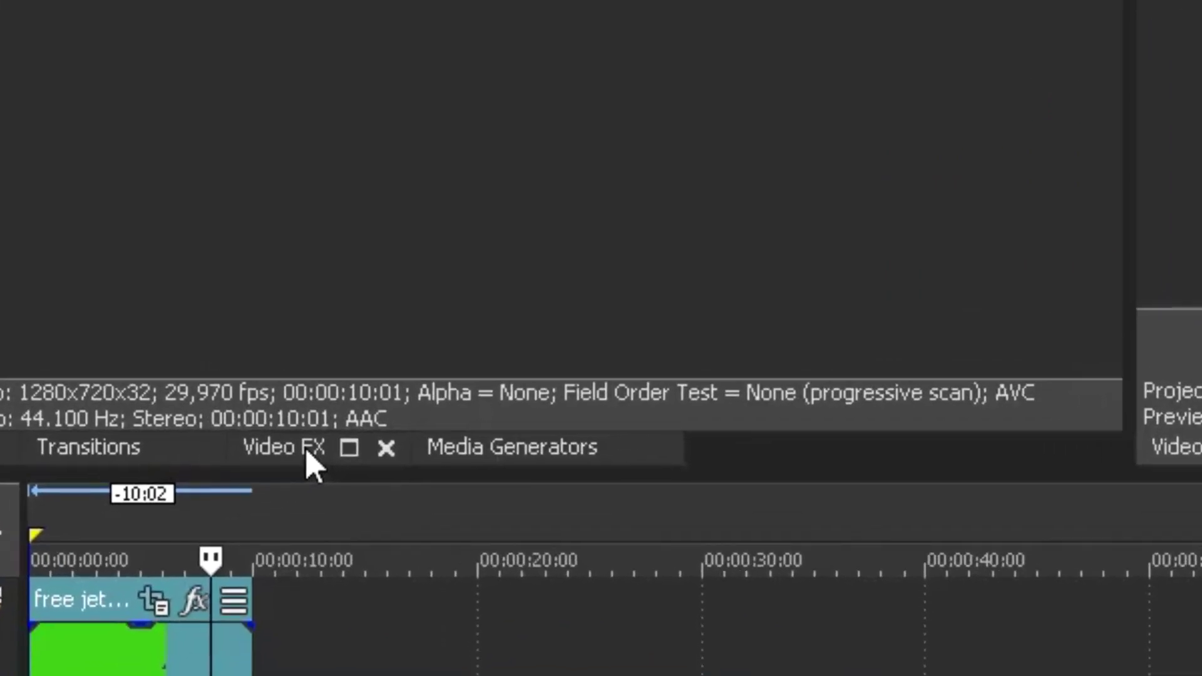
Apply the Chroma Keyer 'Green Screen' preset from Video FX to the jet clip
click(306, 452)
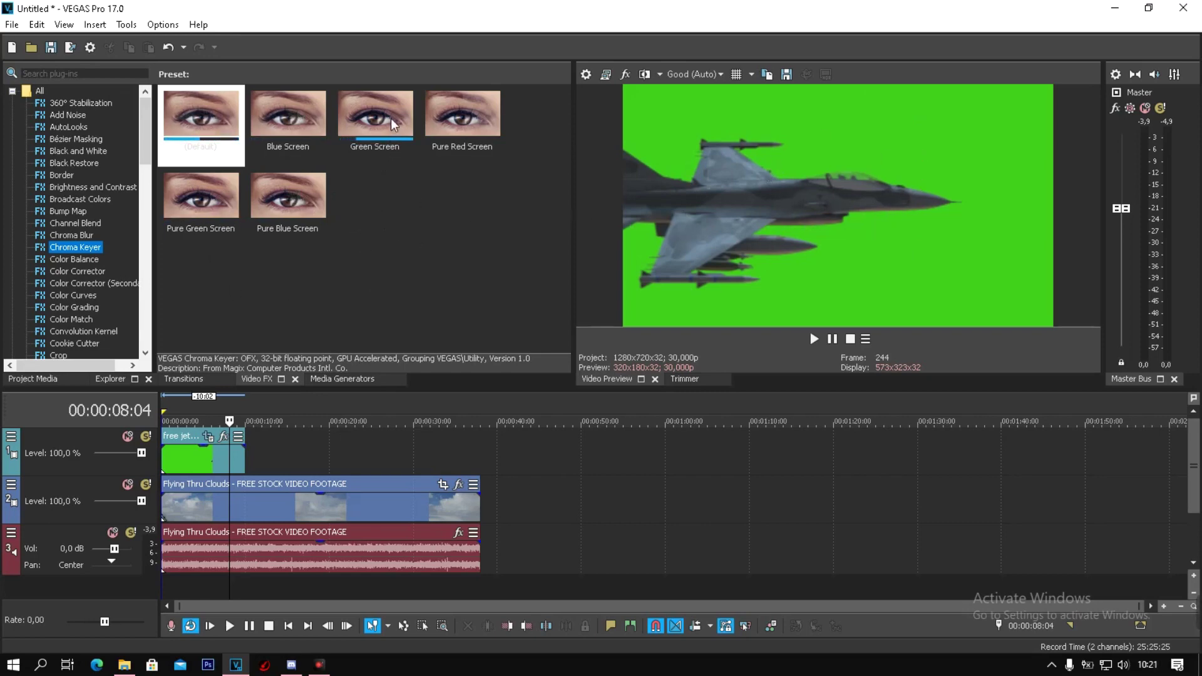
mouse_move(390, 115)
mouse_down()
mouse_move(338, 376)
mouse_move(270, 436)
mouse_up()
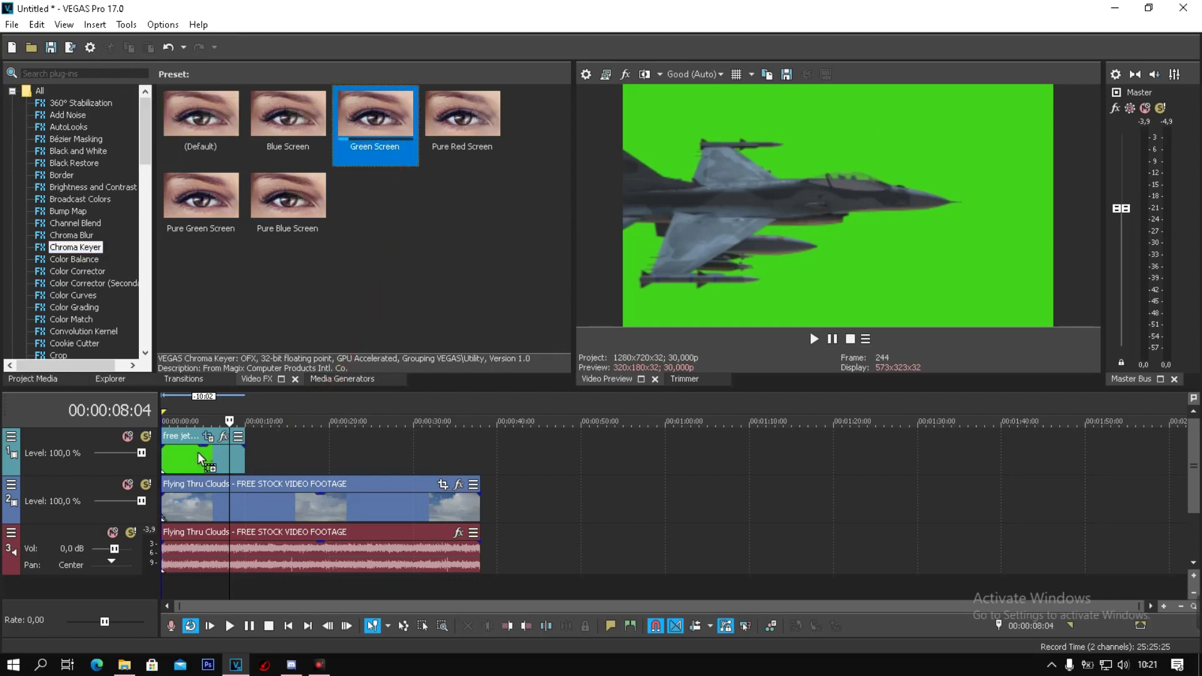
drag(197, 452, 197, 452)
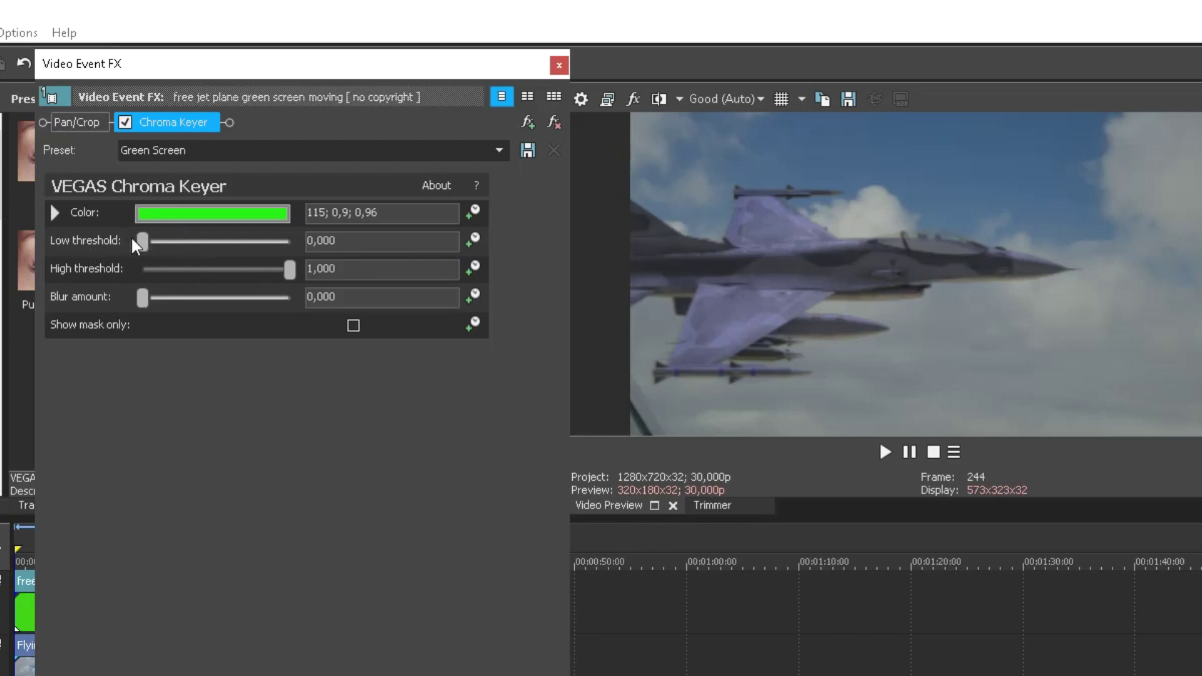
Set the Chroma Keyer low threshold to 0.250 and keep the high threshold at 1.000
mouse_move(144, 243)
mouse_down()
mouse_move(180, 266)
mouse_move(183, 257)
mouse_up()
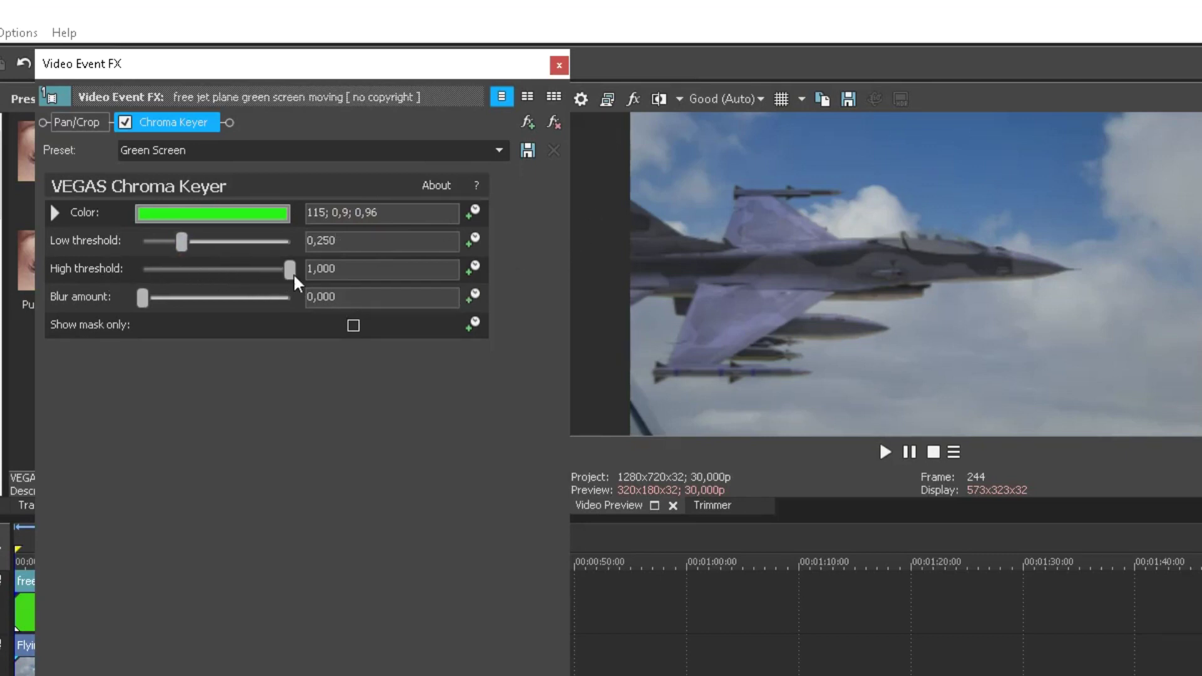
drag(289, 271, 269, 271)
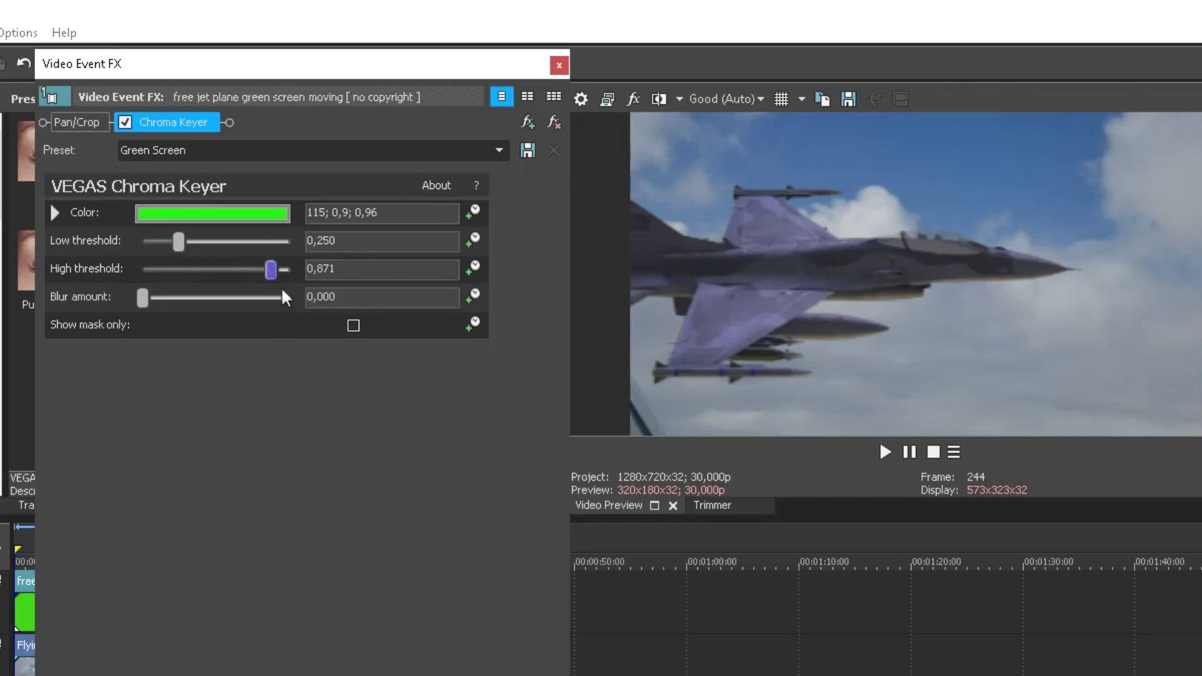
drag(274, 276, 295, 280)
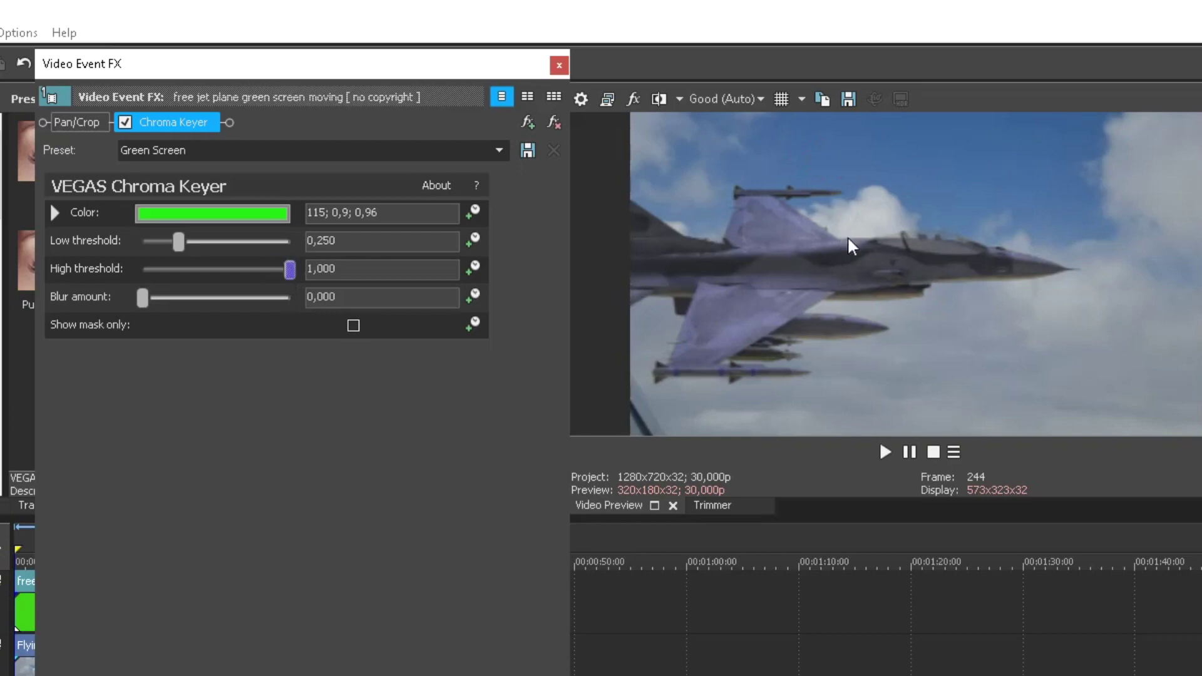
click(559, 65)
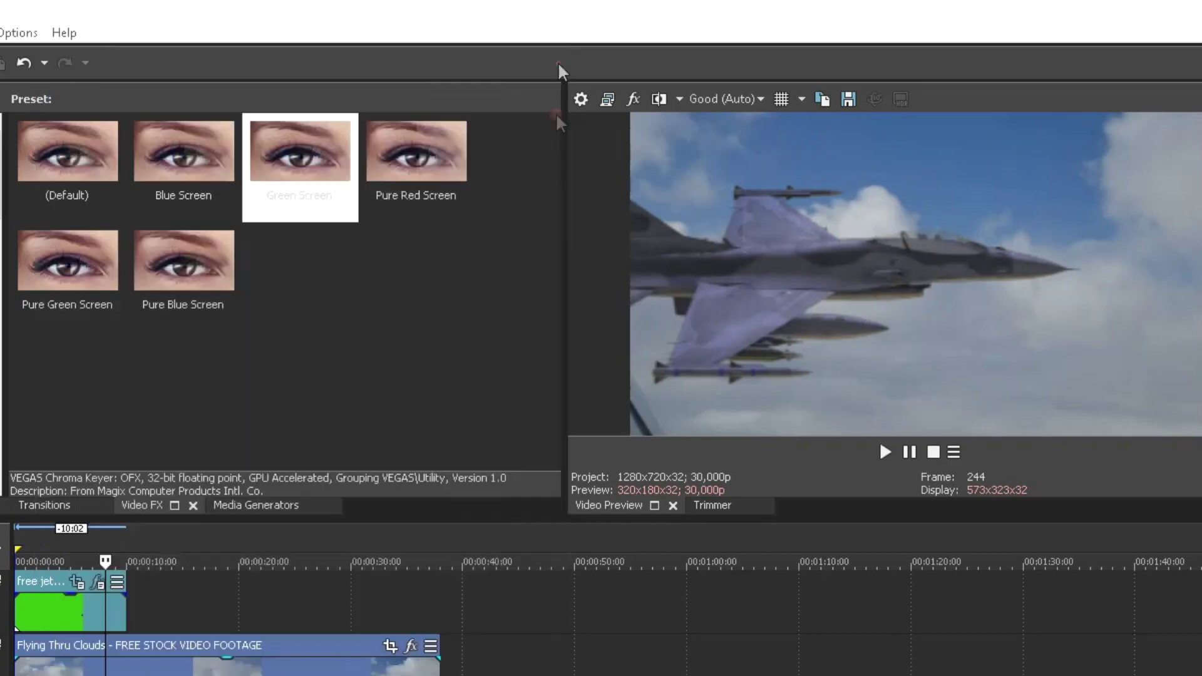
Play the keyed jet composite from the start, then reopen the jet clip's Event FX
click(39, 551)
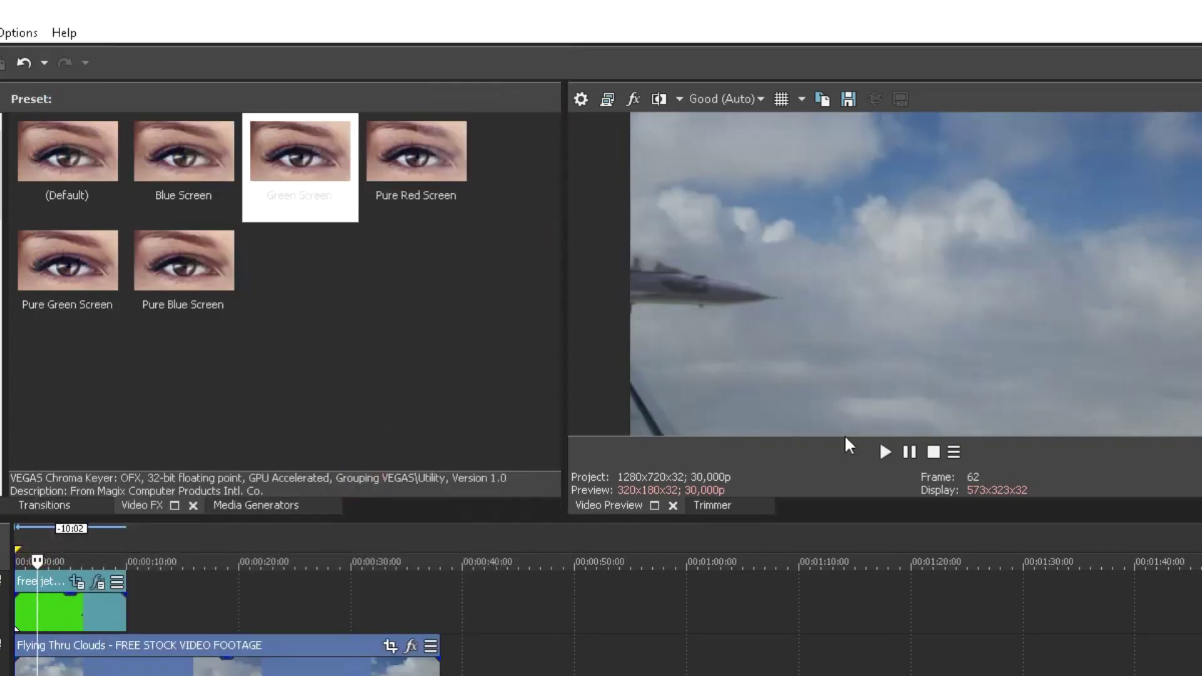
click(884, 451)
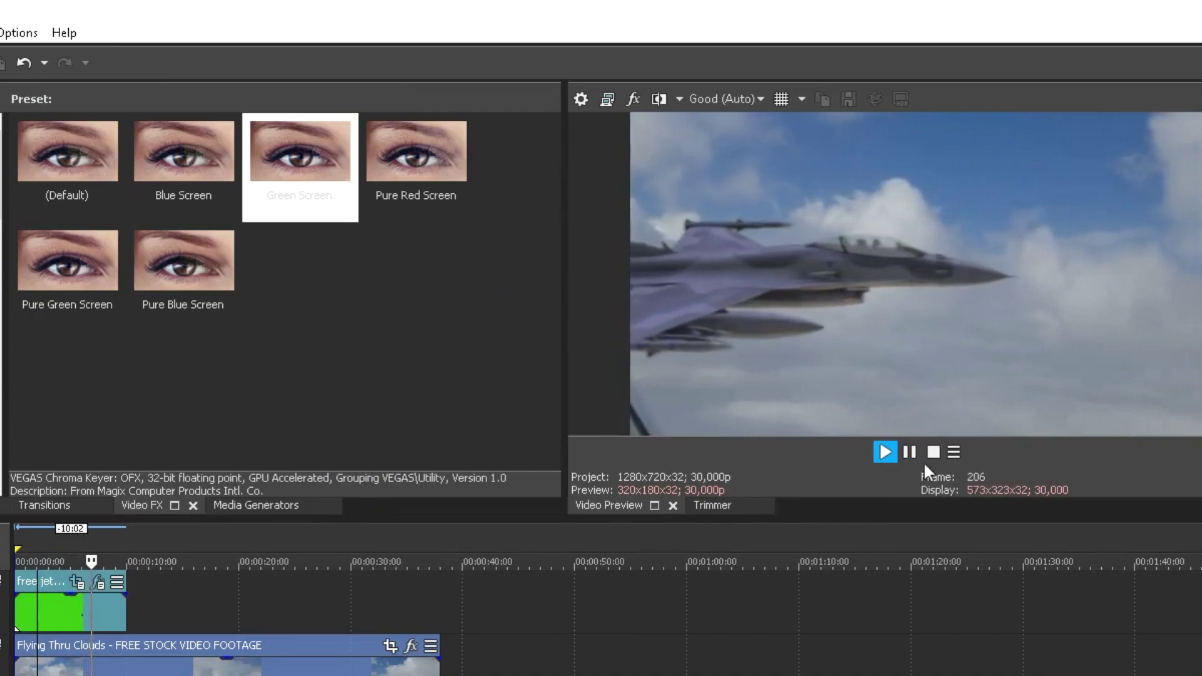
click(915, 456)
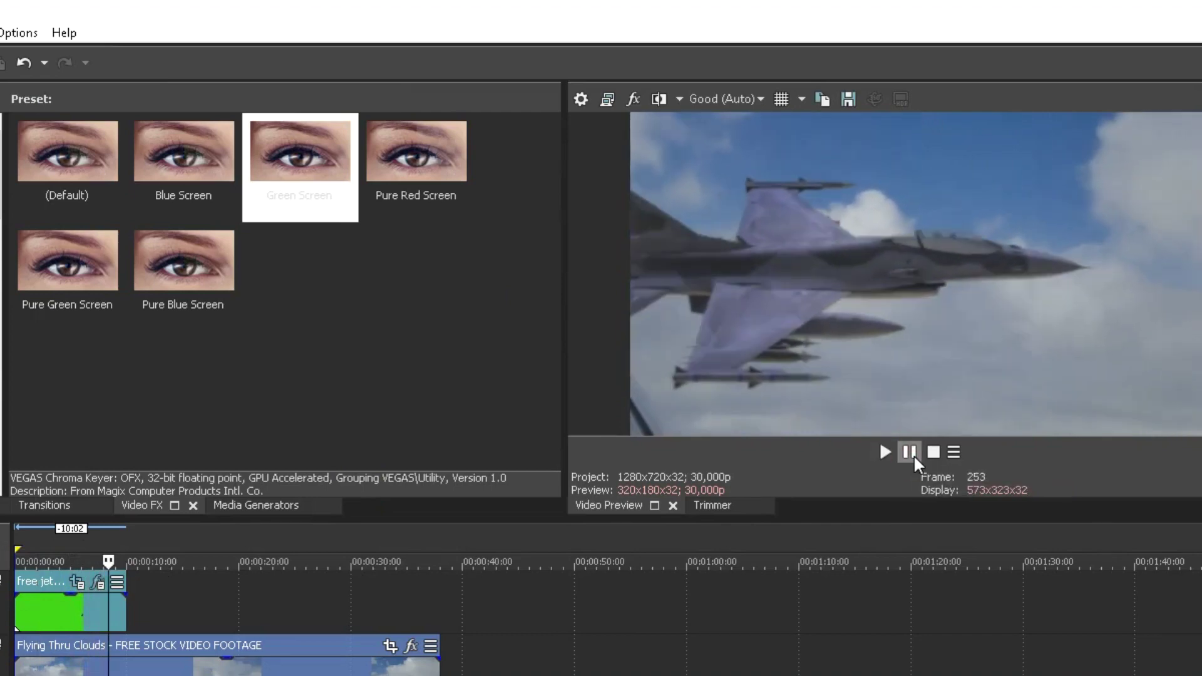
click(890, 454)
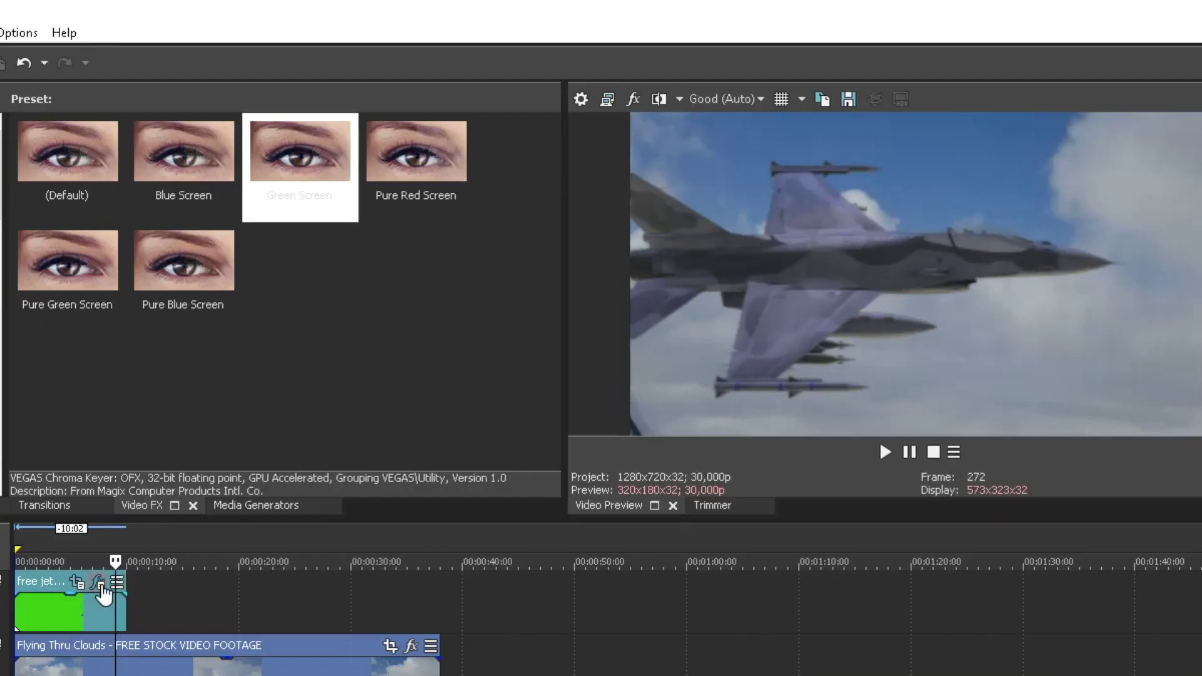
click(99, 585)
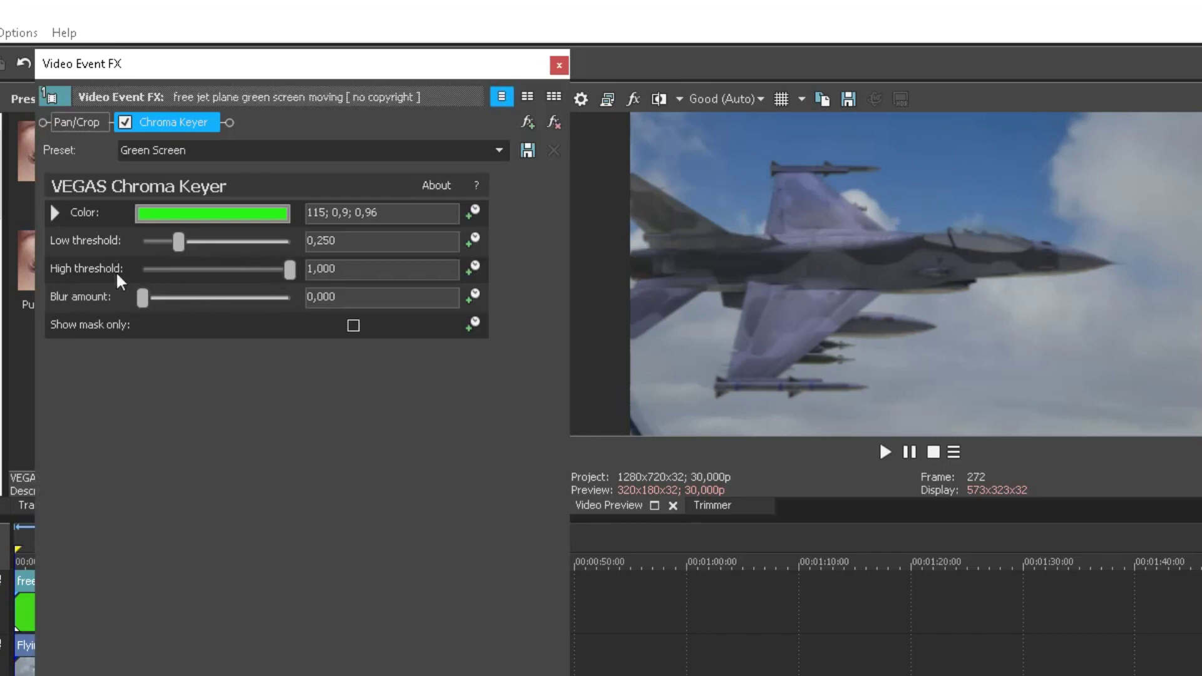
Lower the Chroma Keyer high threshold to 0.755 and close the effect settings
drag(290, 272, 261, 280)
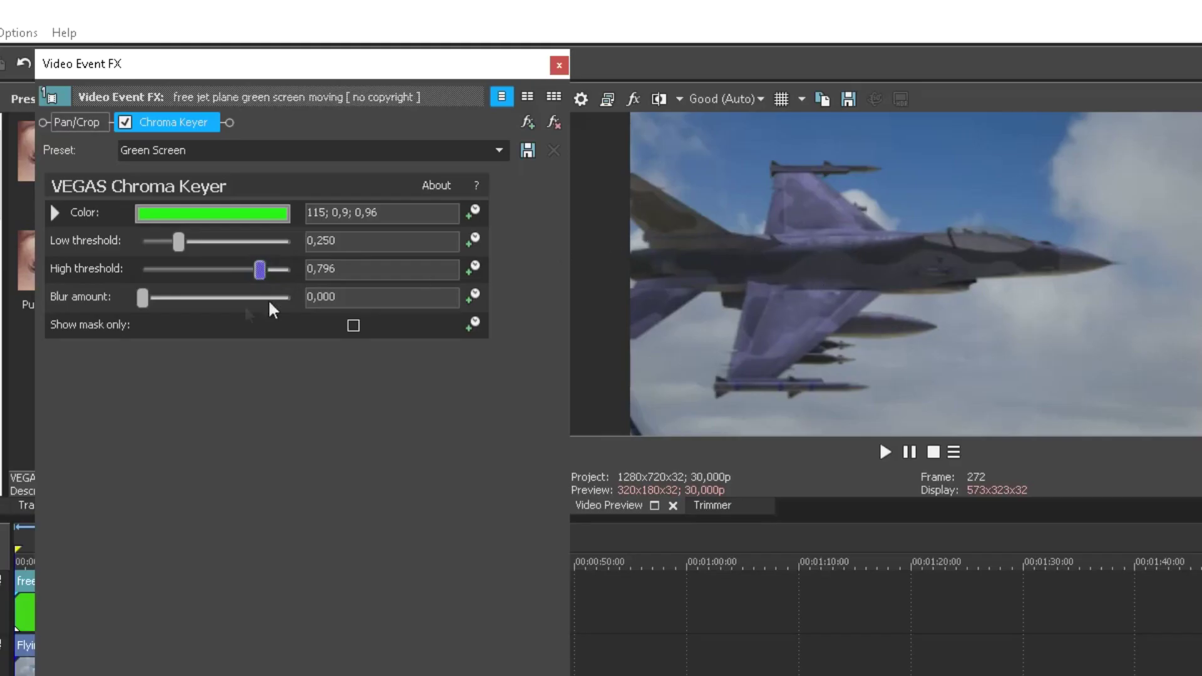
drag(261, 268, 254, 268)
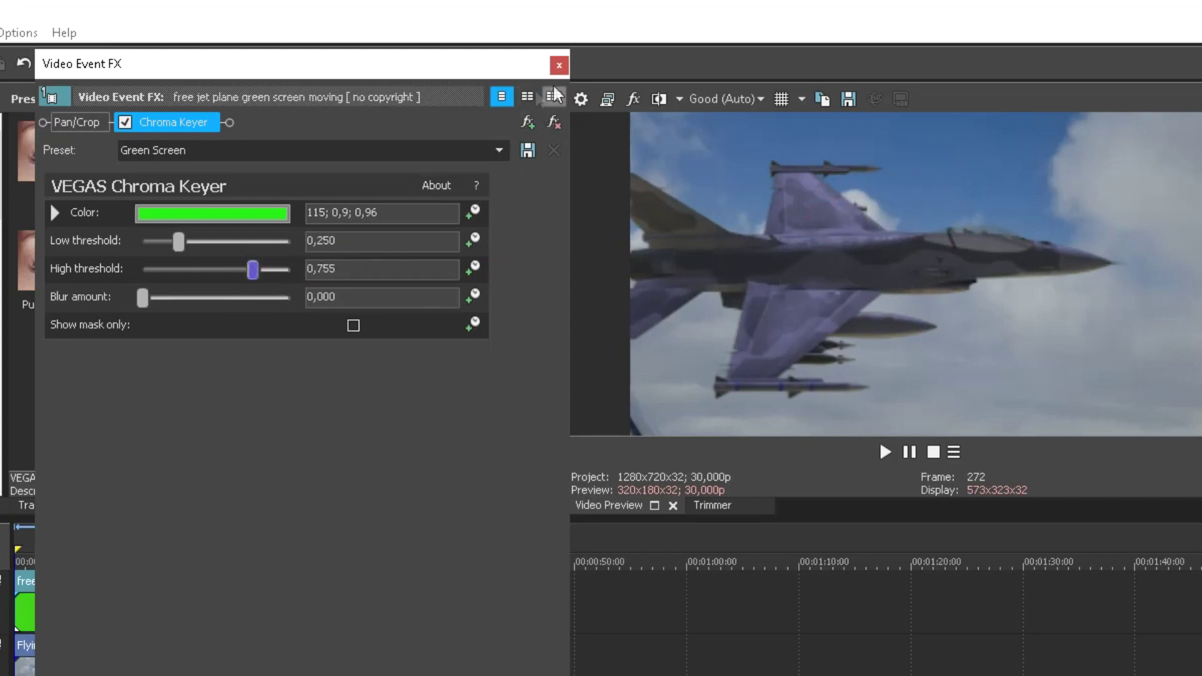
click(559, 65)
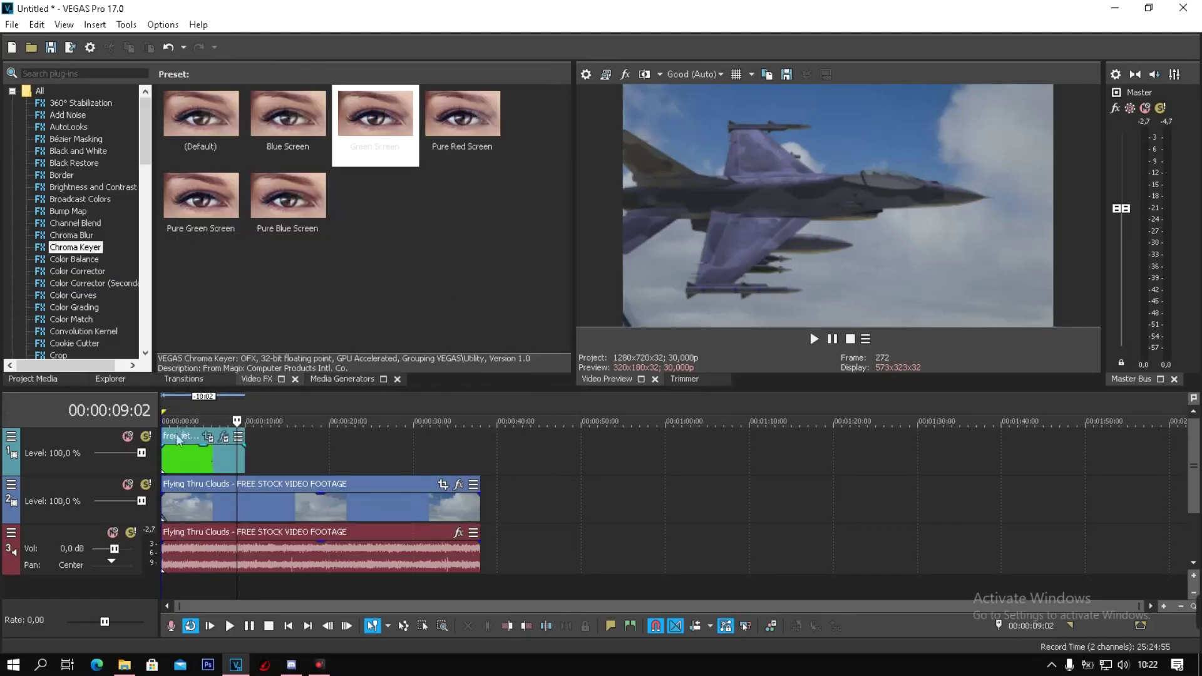
Play the keyed composite from the beginning to review it
click(168, 407)
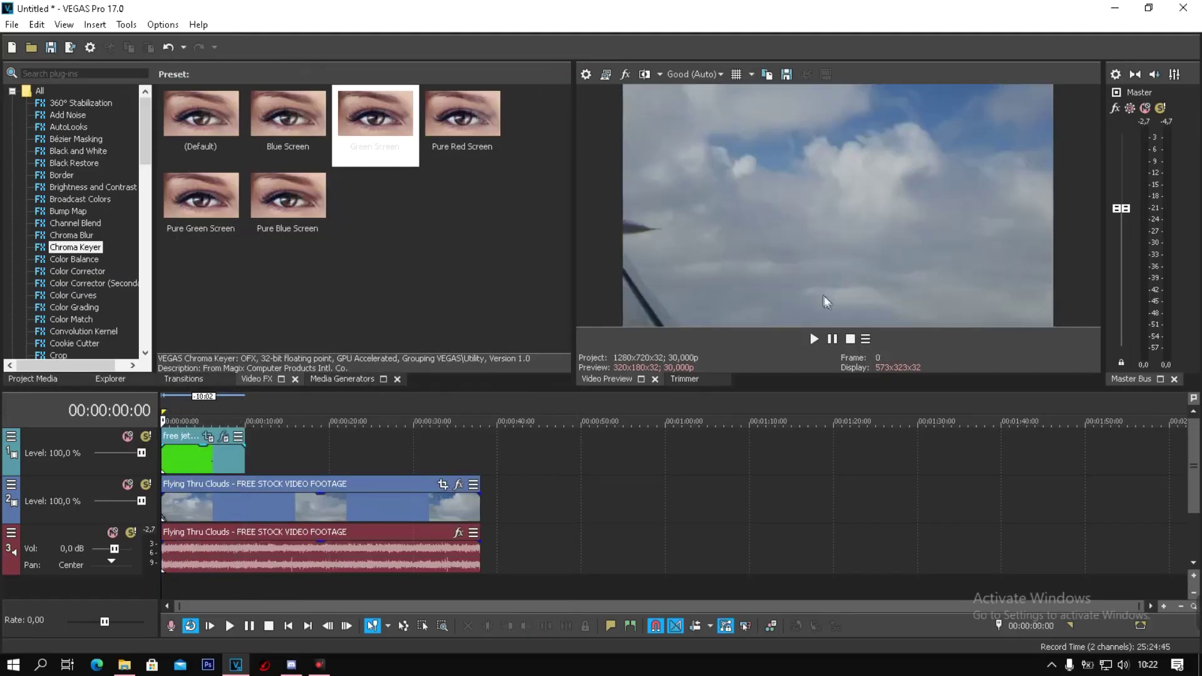
click(814, 339)
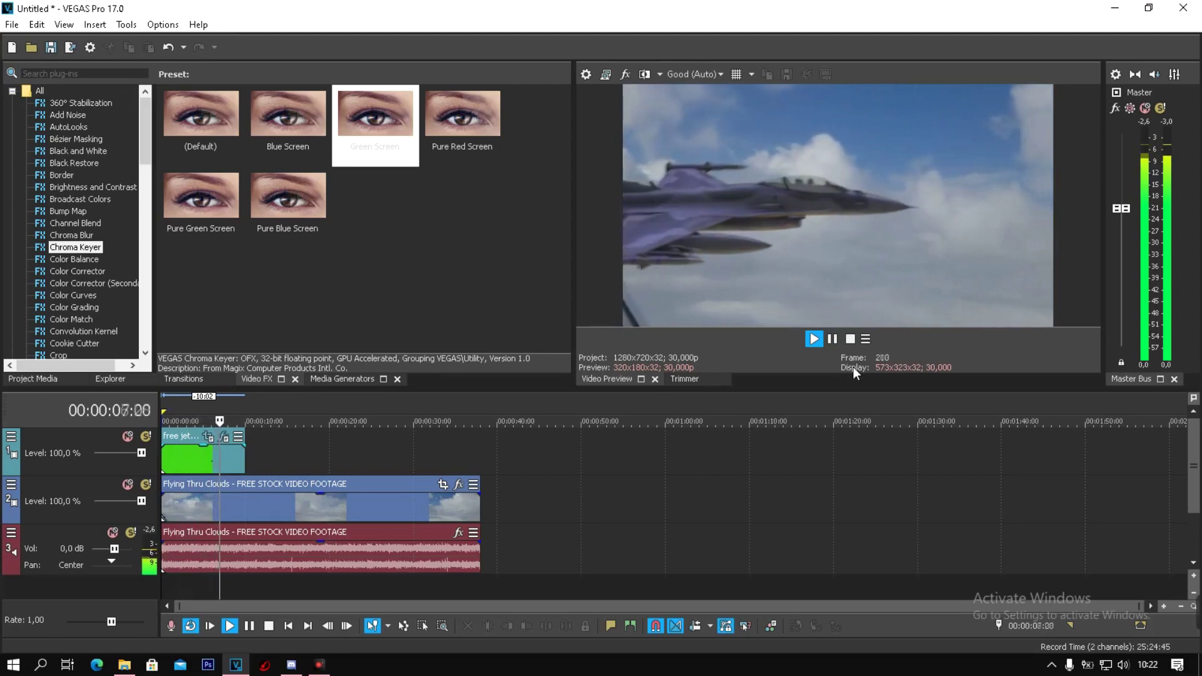
click(833, 340)
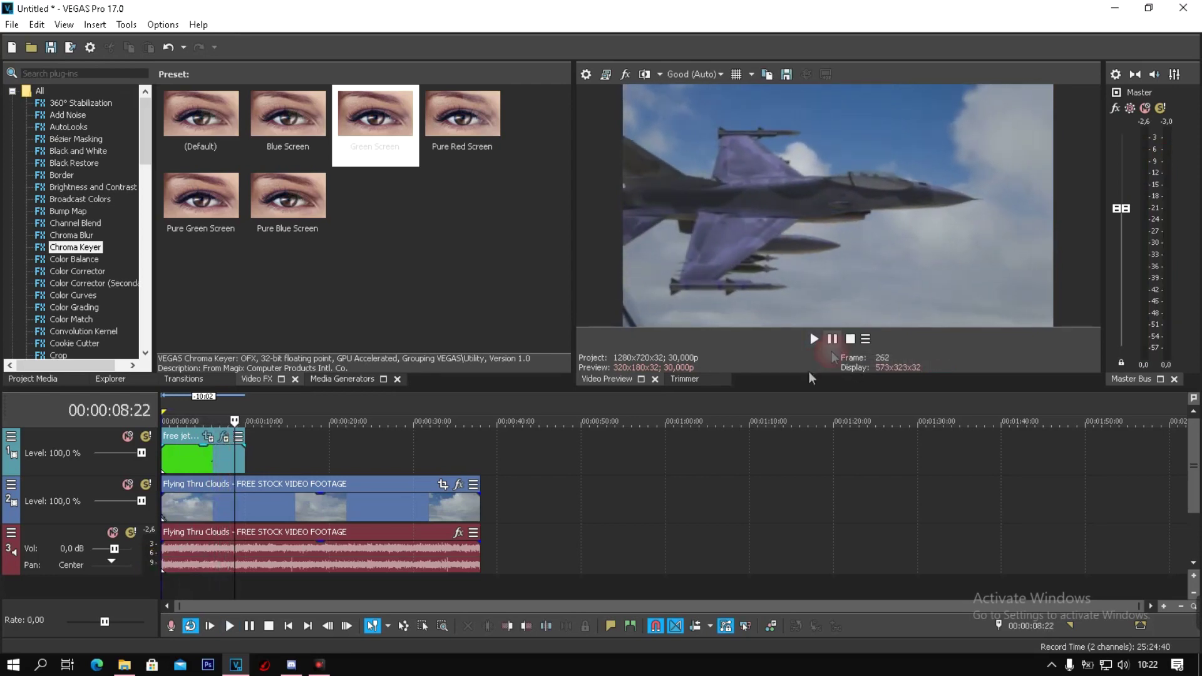
Trim the Flying Thru Clouds clips to end with the jet clip and play through the end
click(479, 512)
drag(479, 513, 245, 519)
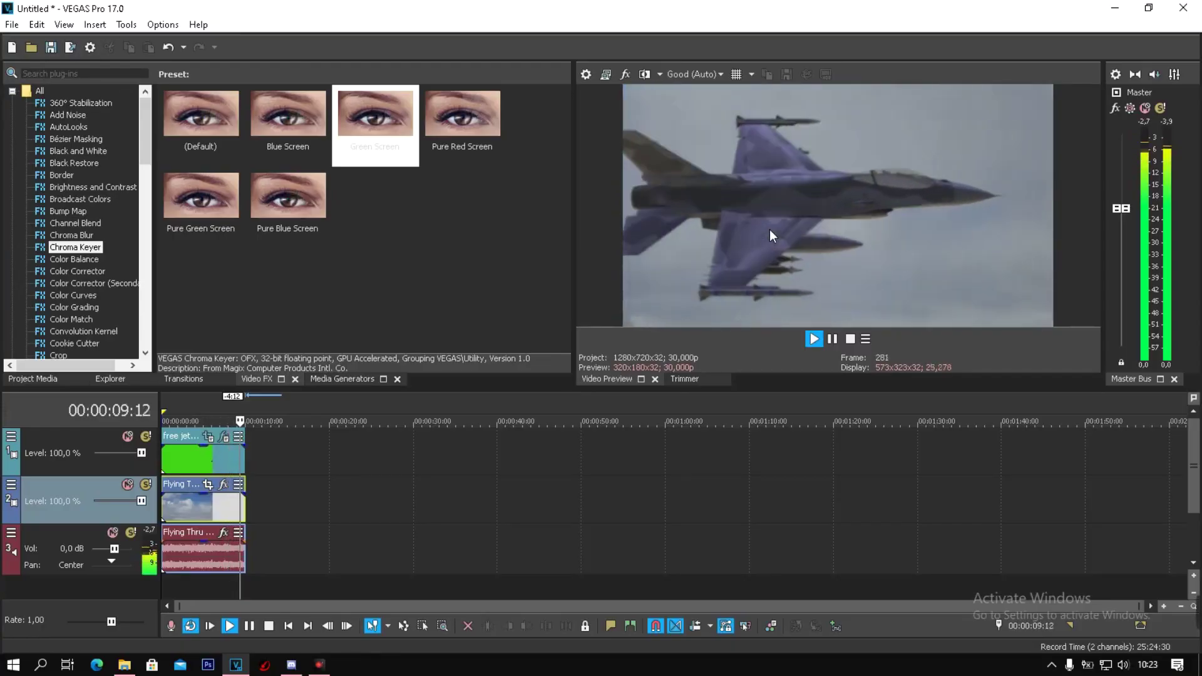
click(833, 340)
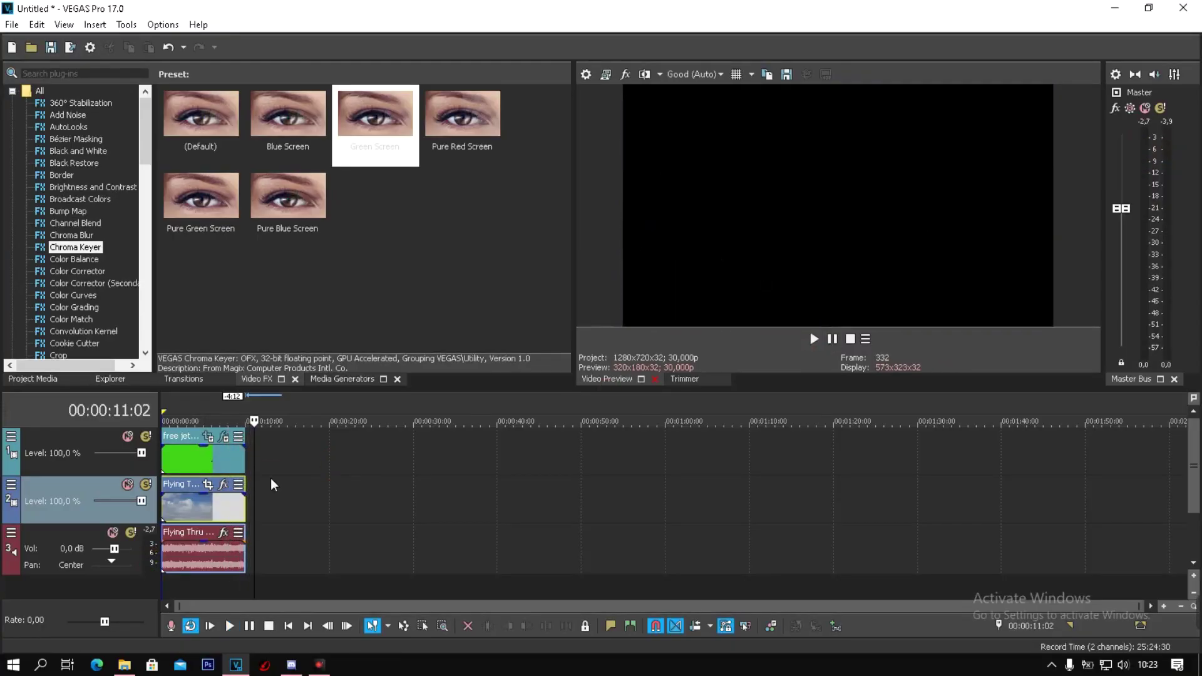